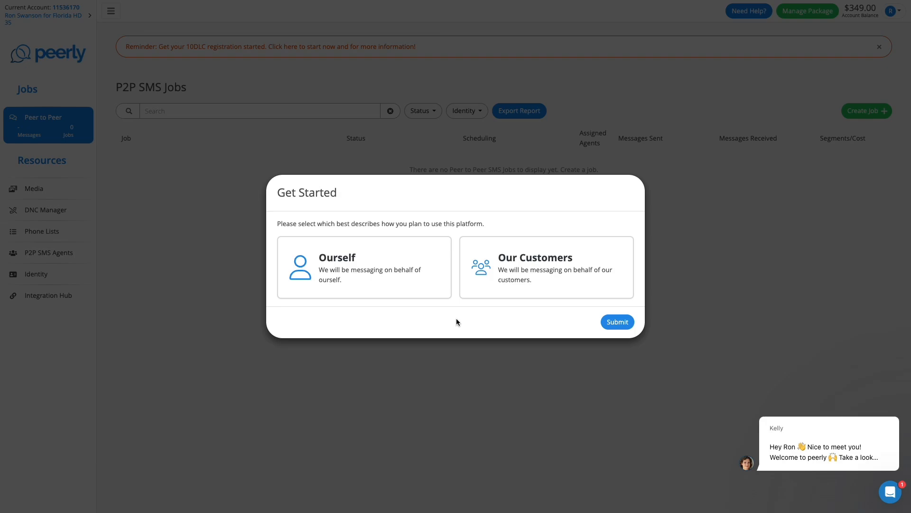
# Step: Submit 'Ourself' as the messaging type, then close the welcome dialog with Look Around First
pyautogui.click(395, 288)
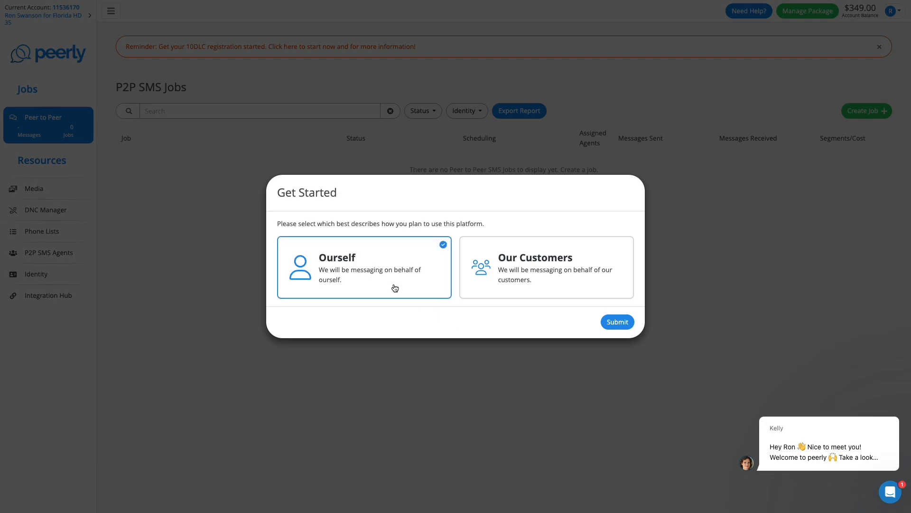
pyautogui.click(612, 324)
pyautogui.click(516, 305)
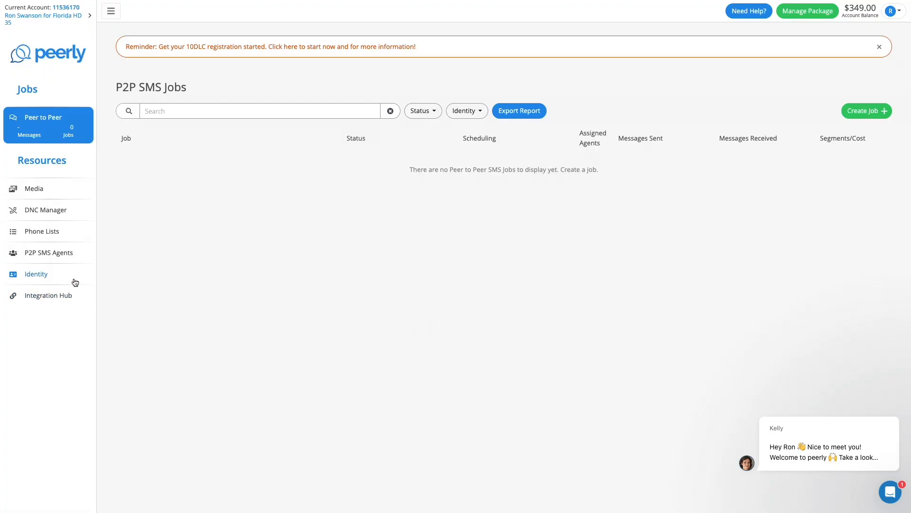
# Step: Go to the Identity page and start Register Now under Organization Info
pyautogui.click(75, 282)
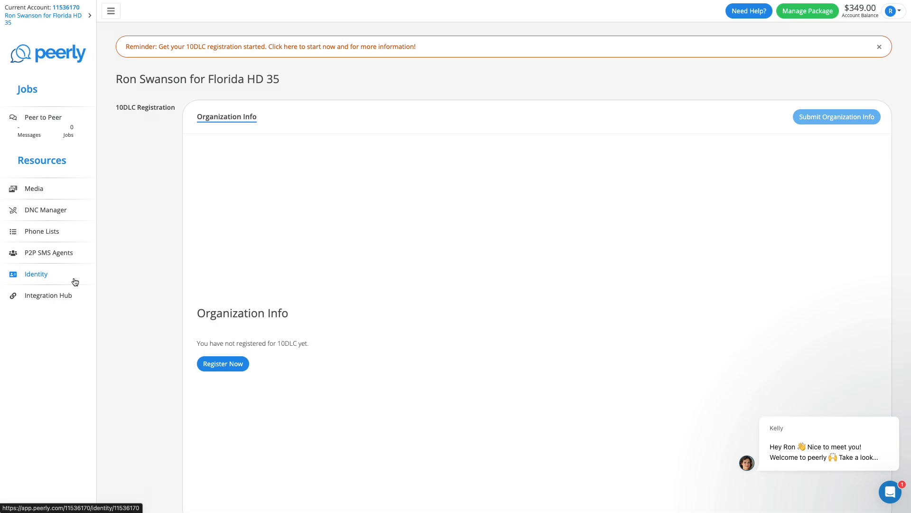
pyautogui.click(223, 370)
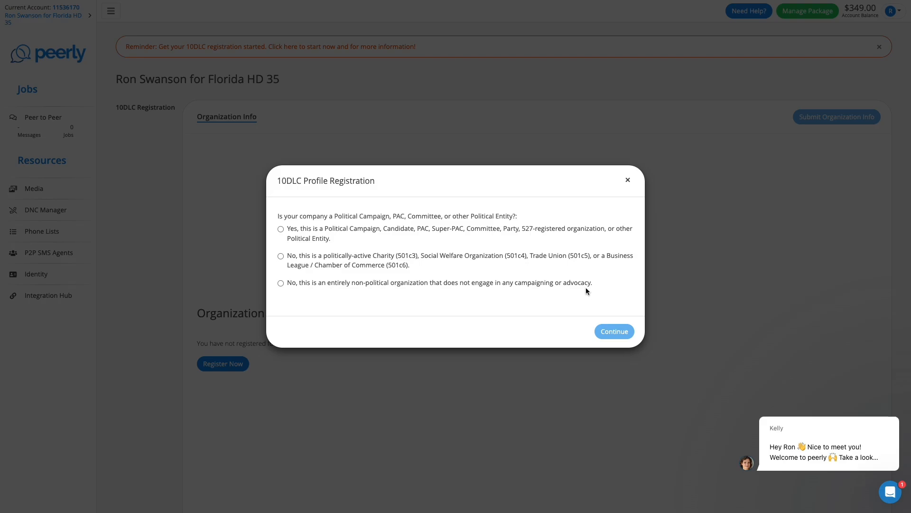
# Step: Answer 'Yes, this is a Political Campaign' and continue to the Organization Info form
pyautogui.click(411, 228)
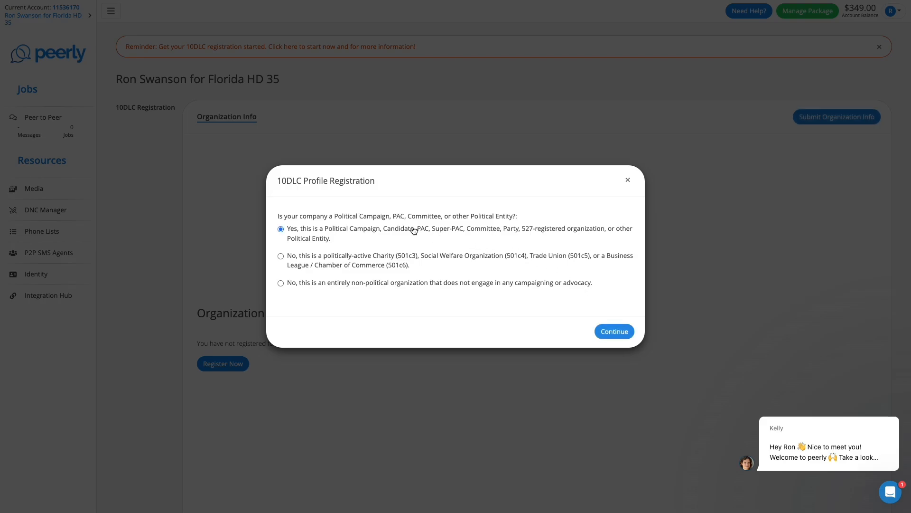
pyautogui.click(612, 331)
pyautogui.scroll(-4, 611, 326)
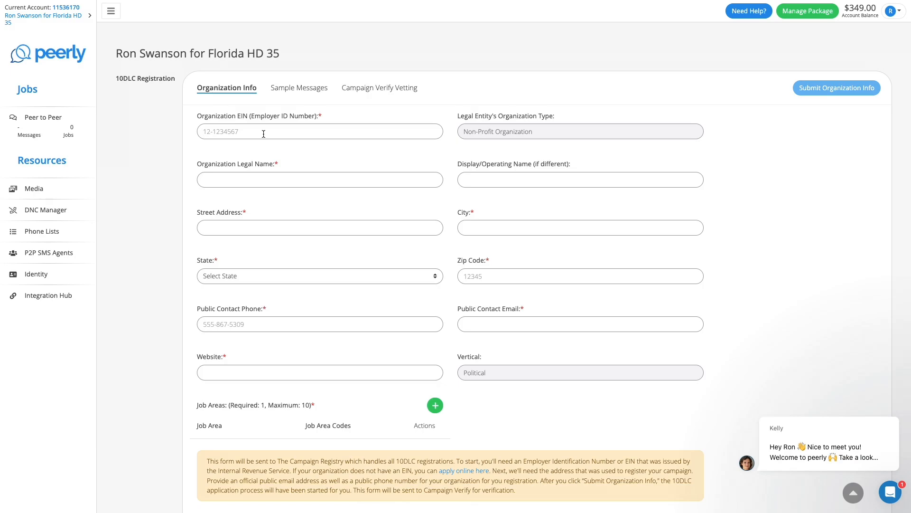
# Step: Paste the organization's EIN, legal name, street address and city
pyautogui.click(264, 134)
pyautogui.click(260, 179)
pyautogui.write('Ron Swanson for Florida HD 35')
pyautogui.click(258, 230)
pyautogui.click(532, 222)
pyautogui.write('Fort Lauderdale')
# Step: Set the state to Florida, enter the zip code, and fill in the public contact phone, email and website
pyautogui.click(379, 277)
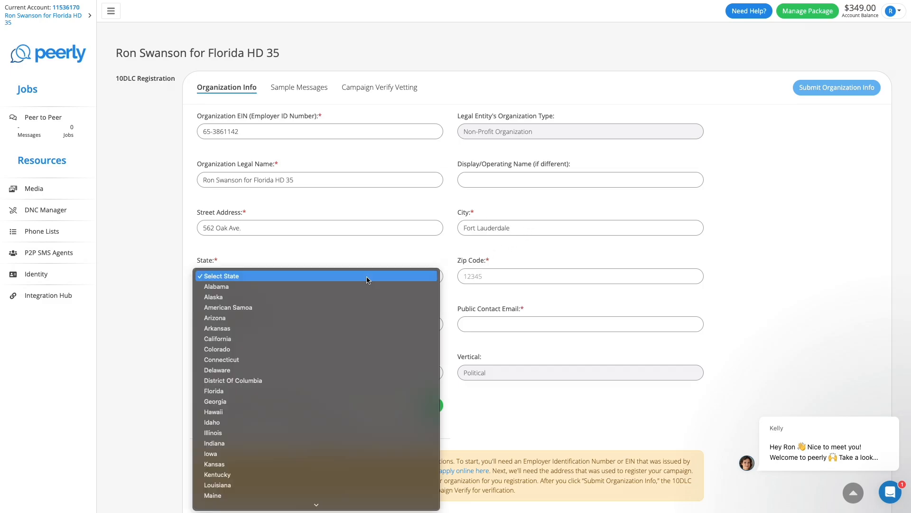
pyautogui.click(326, 368)
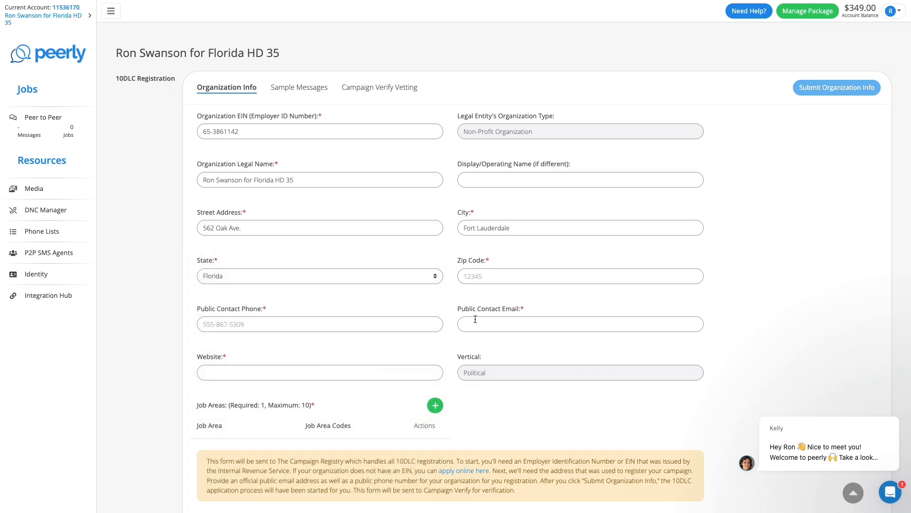
pyautogui.write('33307')
pyautogui.click(291, 325)
pyautogui.hotkey('ctrl', 'v')
pyautogui.click(530, 324)
pyautogui.hotkey('ctrl', 'v')
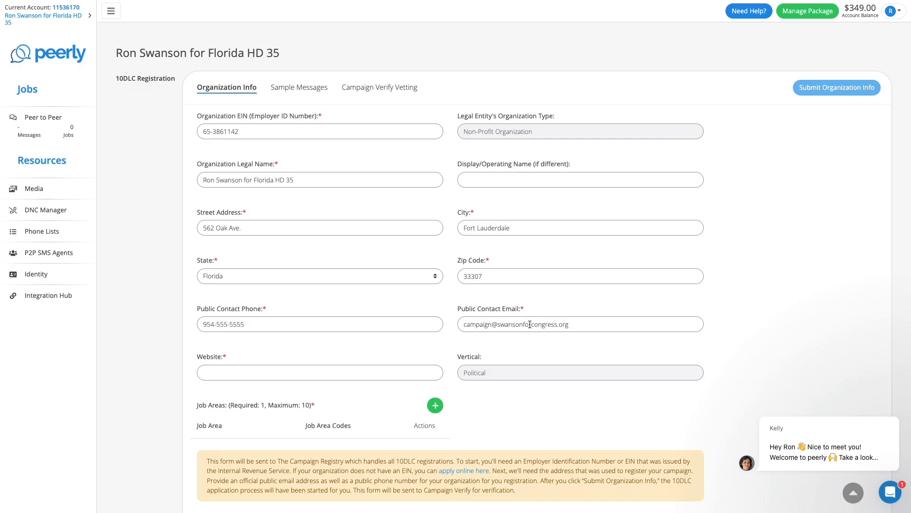
pyautogui.click(321, 377)
pyautogui.write('https://swansonforcongress.org')
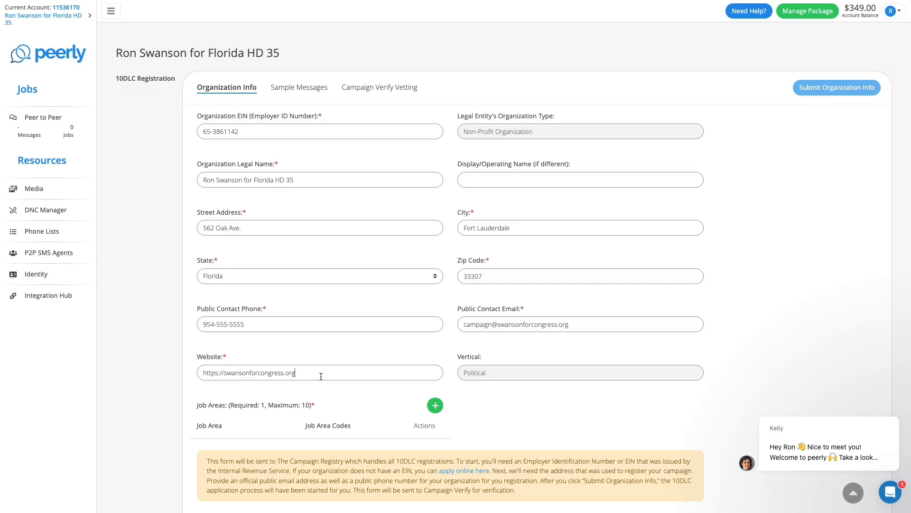
# Step: Add an FL job area restricted to the 954/754 area code
pyautogui.click(438, 407)
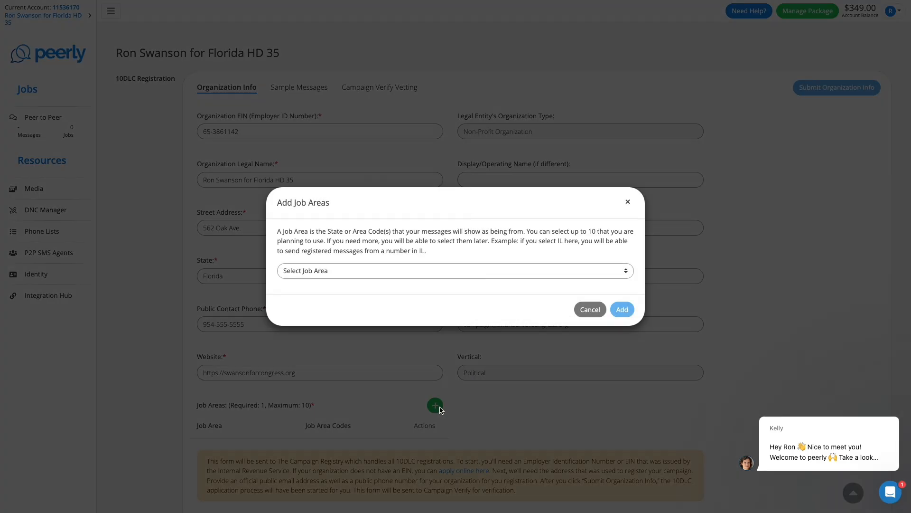
pyautogui.click(448, 270)
pyautogui.click(413, 376)
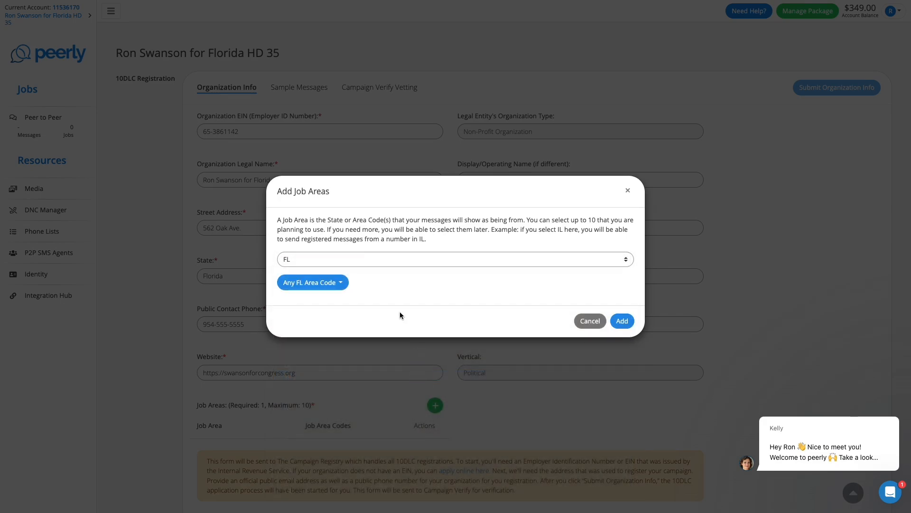
pyautogui.click(339, 289)
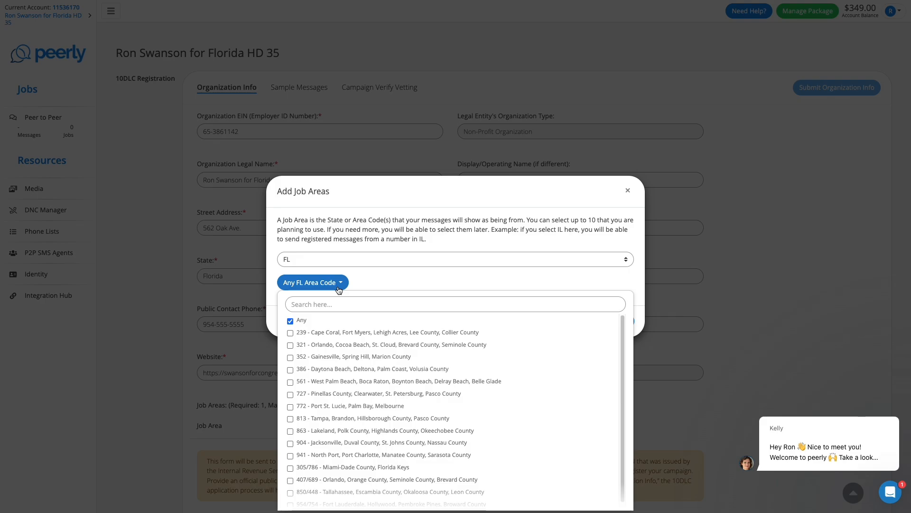
pyautogui.scroll(-1, 340, 427)
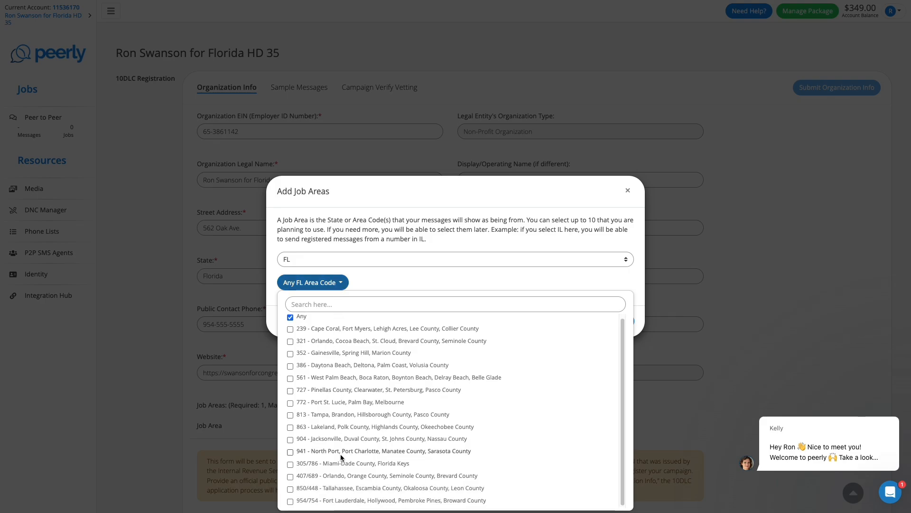
pyautogui.click(290, 501)
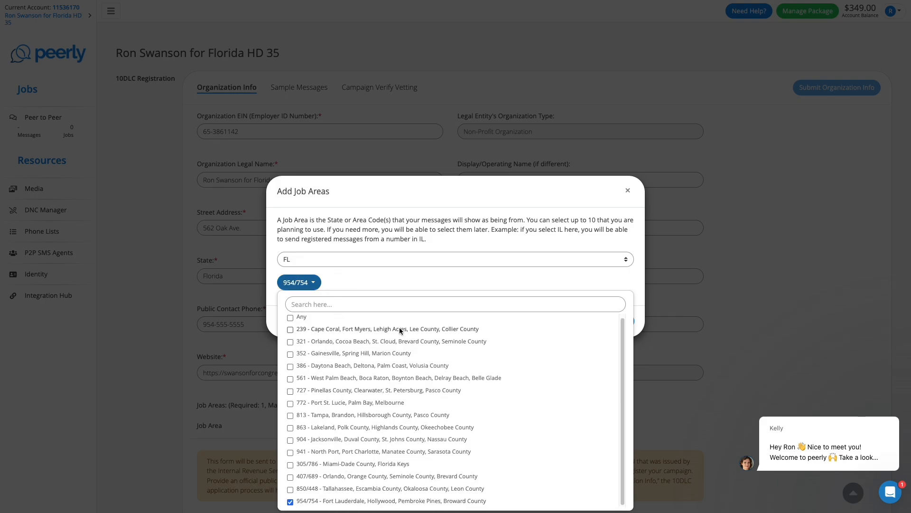
pyautogui.click(416, 279)
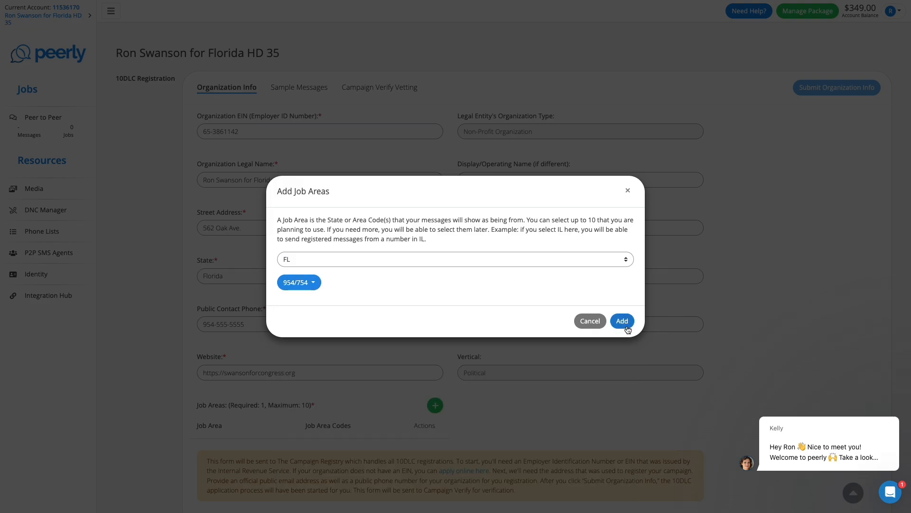
pyautogui.click(627, 326)
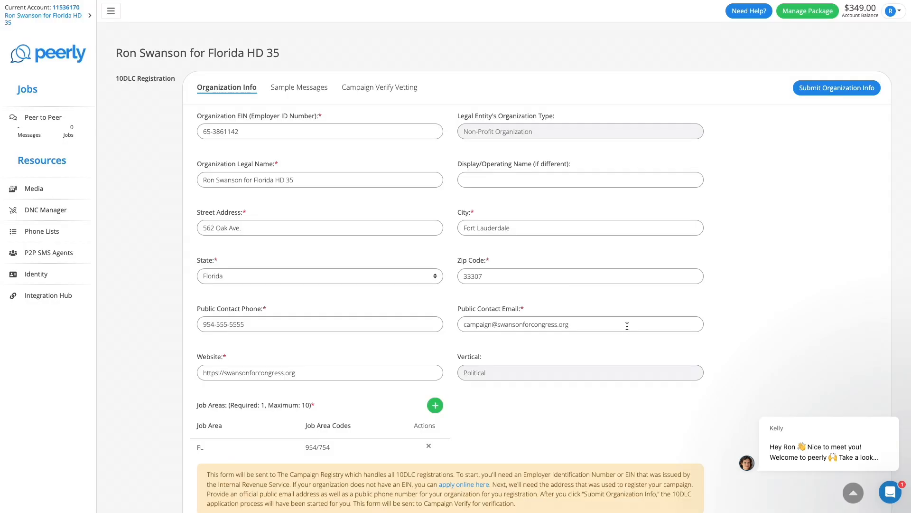
# Step: Submit the organization info, then paste two sample messages with STOP opt-out wording and submit them
pyautogui.click(815, 90)
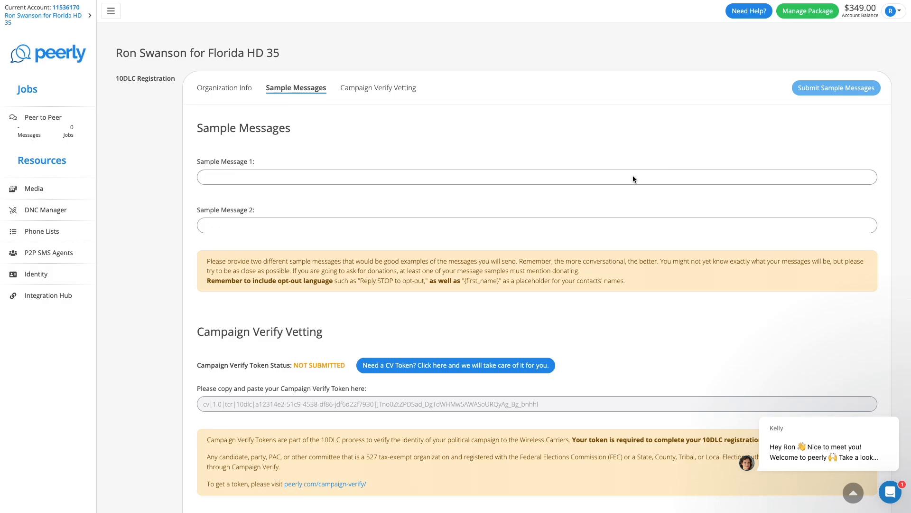
pyautogui.write('Hello {first_name}, this is April from the Ron Swanson for Florida HD 35 team. Ron is running to be your next representative in US House. Can he count on your vote? Reply STOP to opt-out')
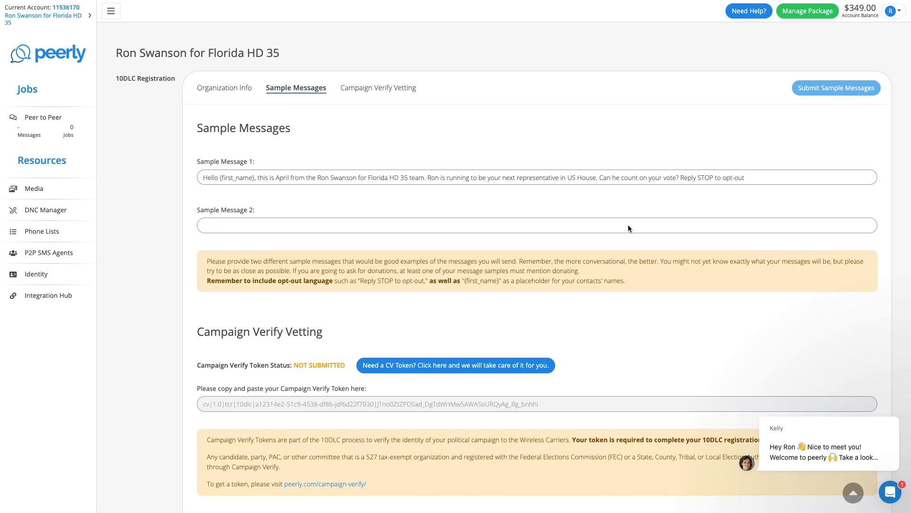
pyautogui.write('Hello {first_name}, this is April from the Ron Swanson for Florida HD 35 team. Ron needs your support to get him to the capitol. Can you spare $5 to help Ron? Reply STOP to opt-out')
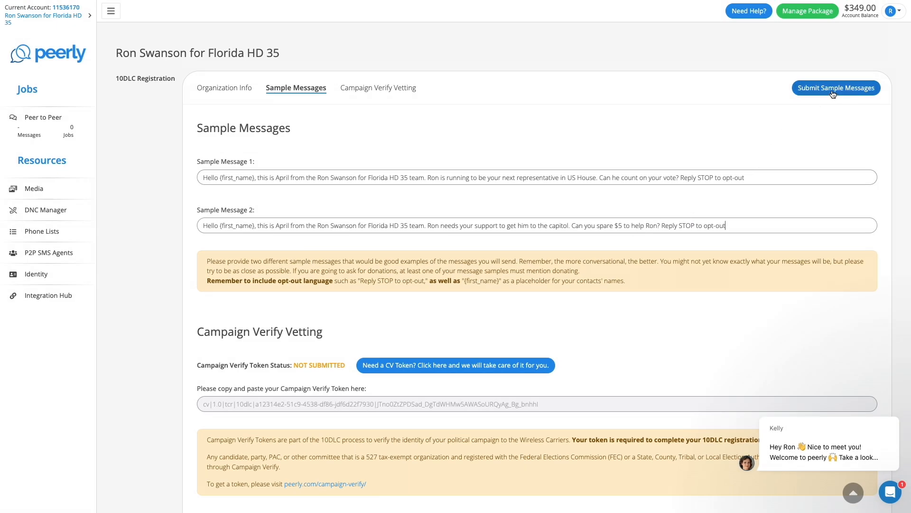
pyautogui.click(832, 93)
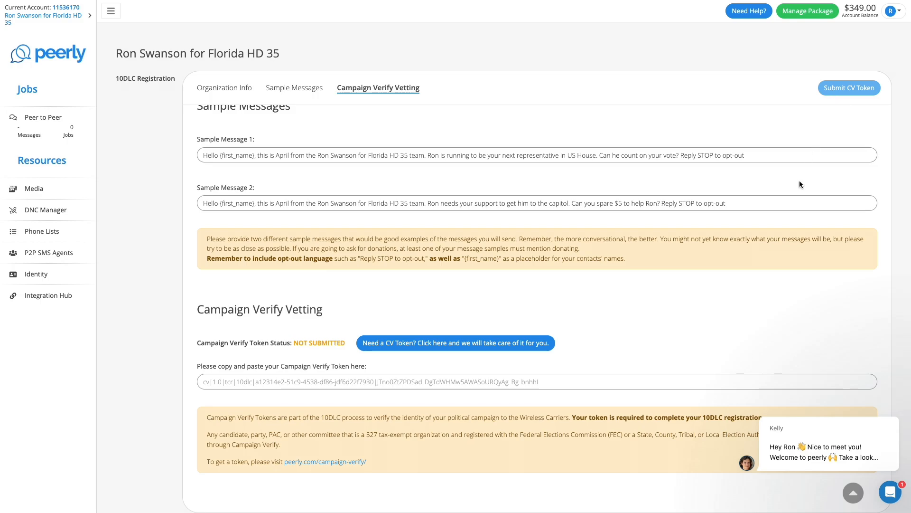
# Step: Request a CV token as a Federal organization, filling in the committee's FEC ID and FEC filing link
pyautogui.click(478, 351)
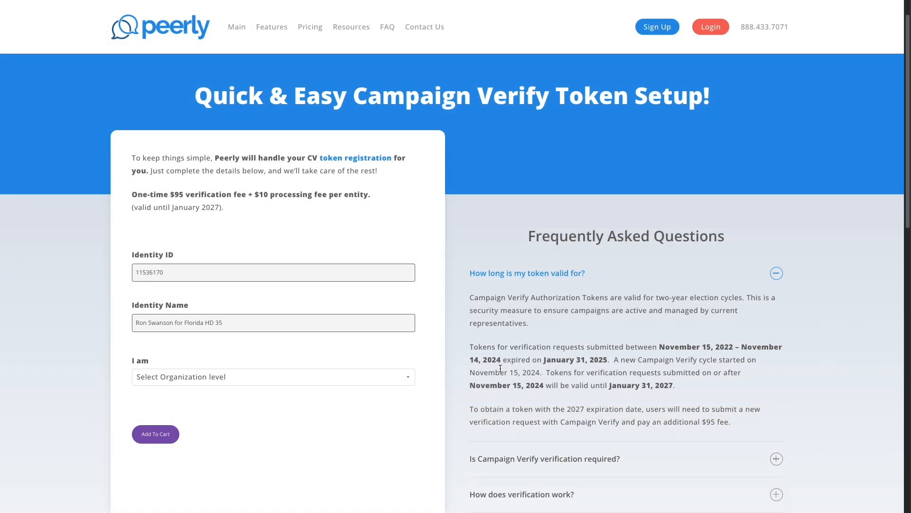
pyautogui.click(271, 380)
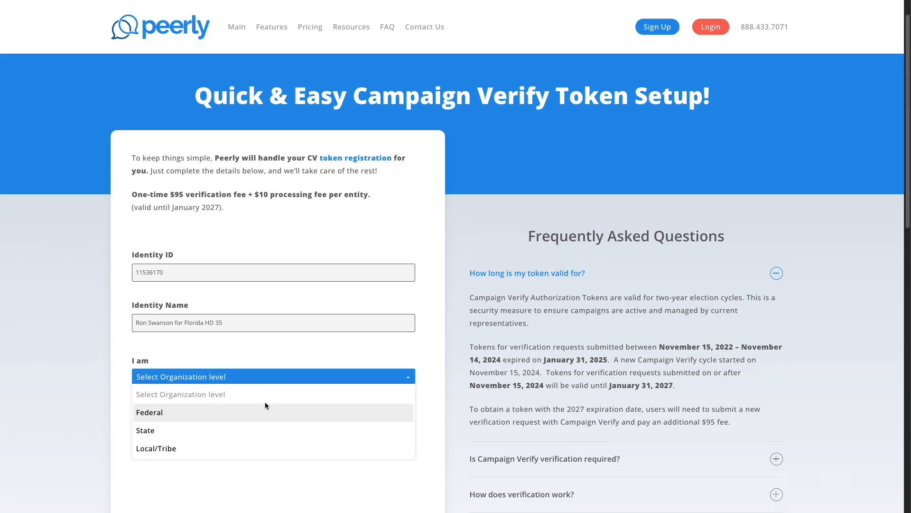
pyautogui.click(265, 413)
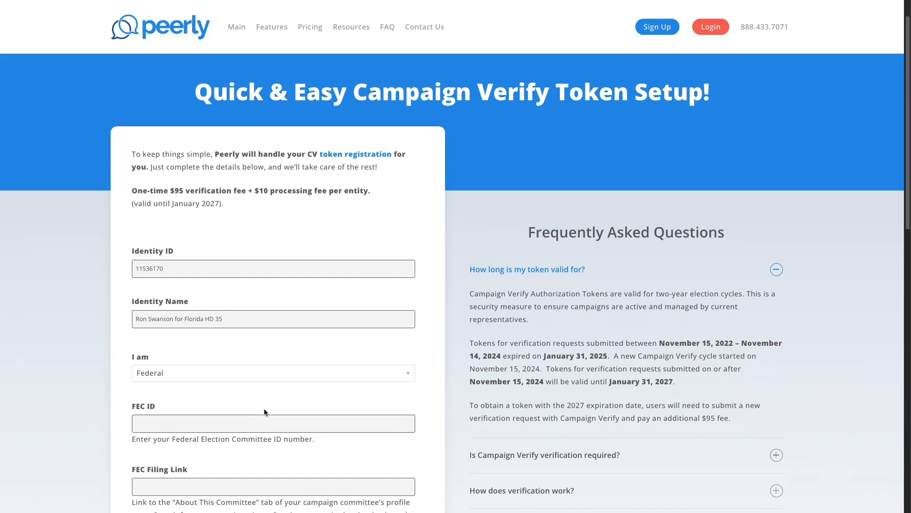
pyautogui.scroll(-3, 264, 412)
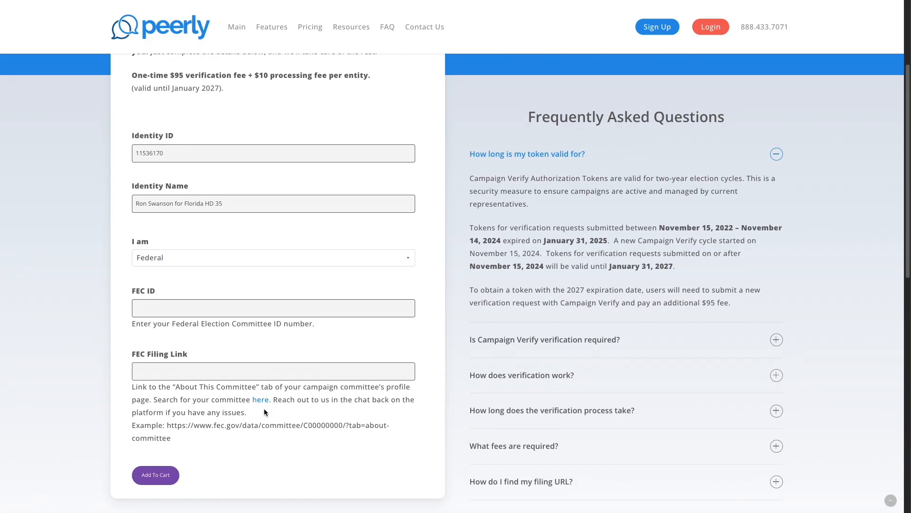
pyautogui.click(204, 309)
pyautogui.write('C06521425')
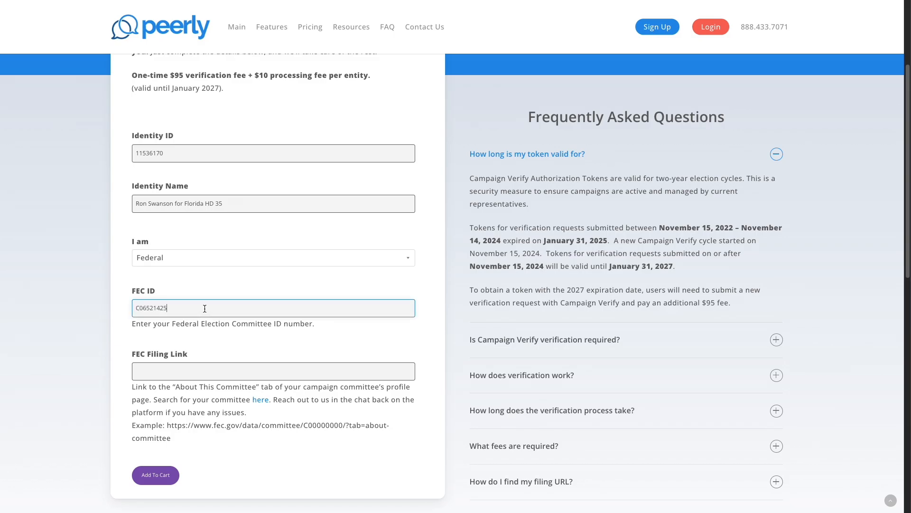
pyautogui.click(227, 373)
pyautogui.write('https://www.fec.gov/data/committee/C06521425/?tab=about-committee')
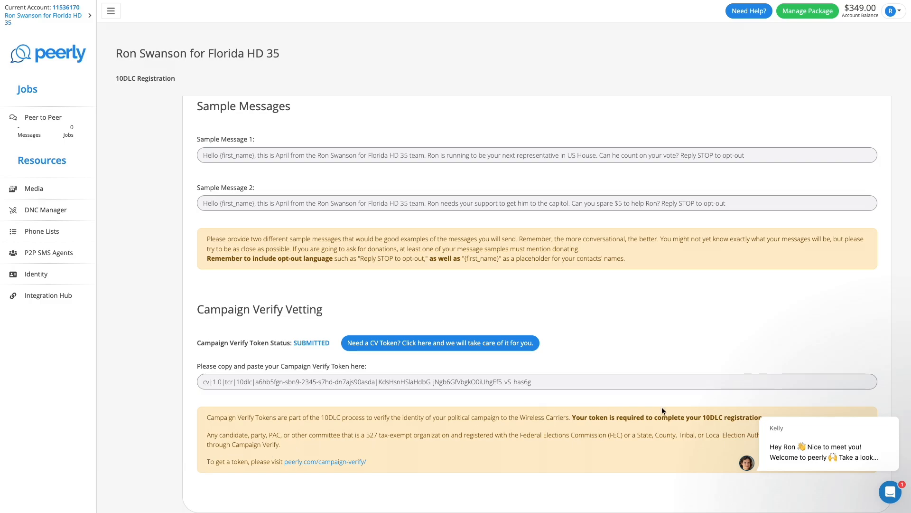
# Step: Send 'I have a question about my registration' to support via Chat with us
pyautogui.click(891, 493)
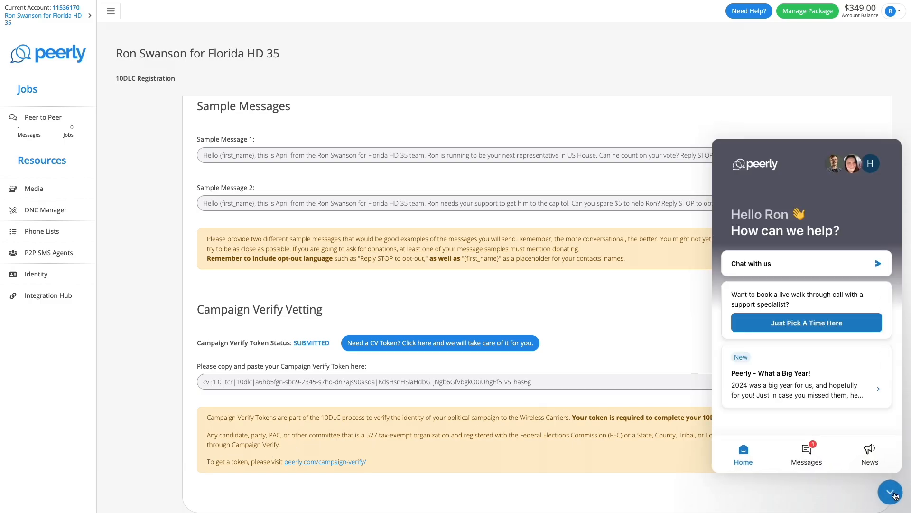
pyautogui.click(804, 263)
pyautogui.write('I h')
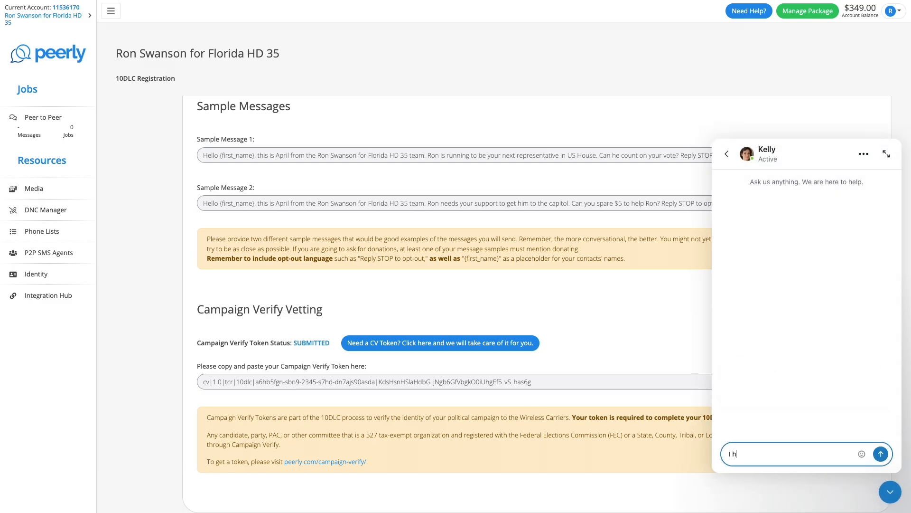
pyautogui.write('ave a question about my registration')
pyautogui.press('Return')
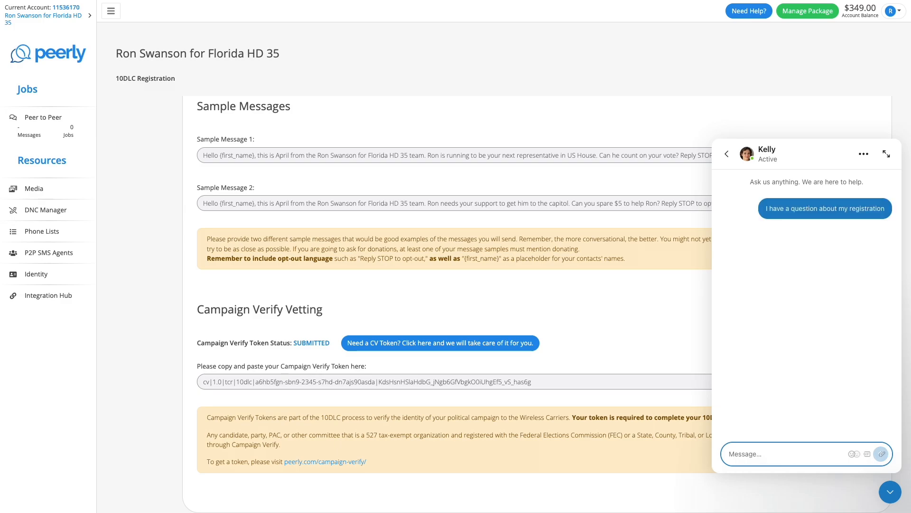